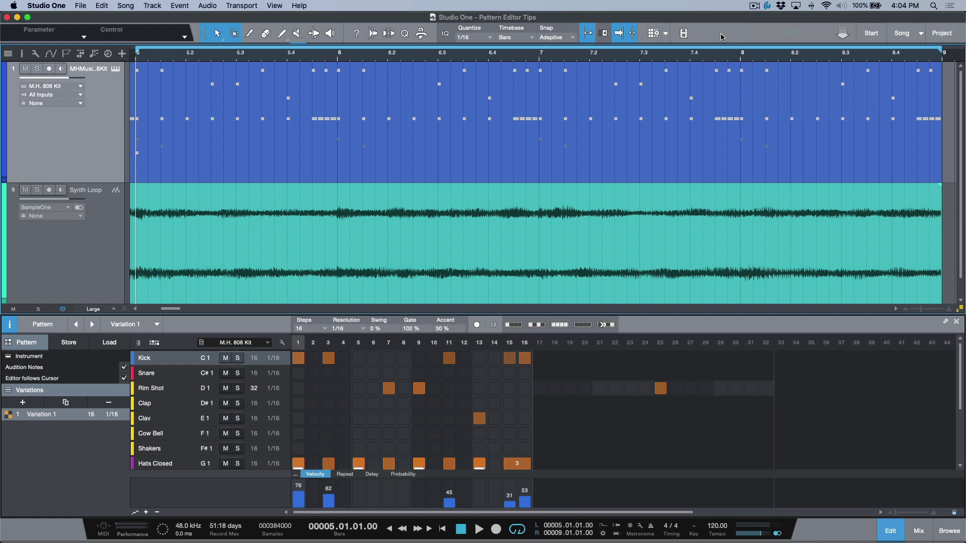
Duplicate the drum pattern three times to create four variations
{"action": "left_click", "coordinate": [10, 326]}
{"action": "left_click", "coordinate": [10, 327]}
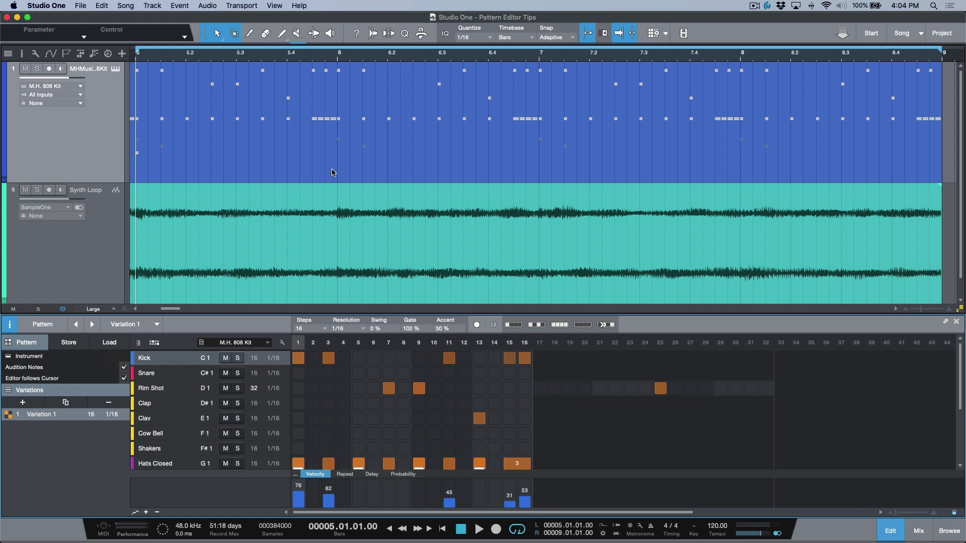
{"action": "left_click", "coordinate": [74, 403]}
{"action": "left_click", "coordinate": [74, 403]}
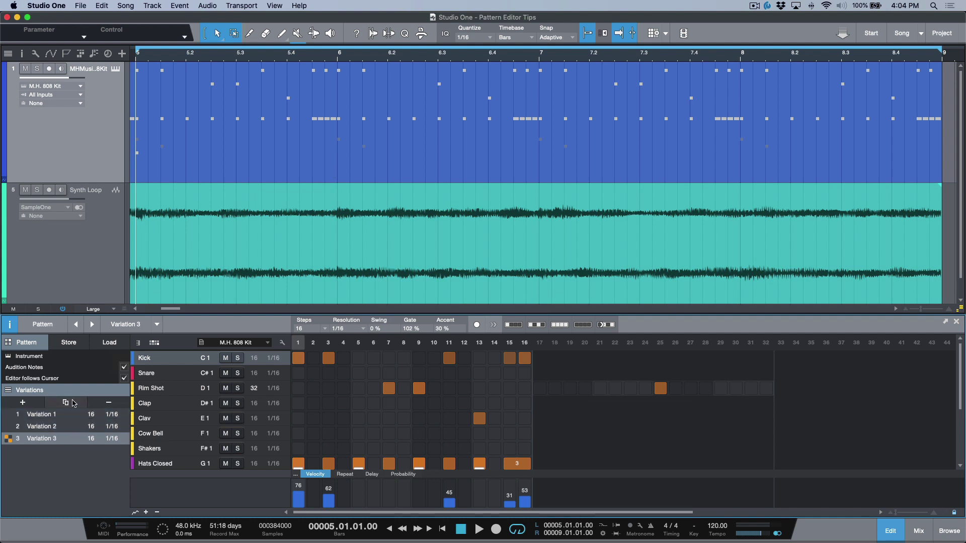
{"action": "left_click", "coordinate": [74, 403]}
In Variation 4, erase the Rim Shot hits on steps 7 and 9
{"action": "left_click", "coordinate": [55, 427]}
{"action": "left_click", "coordinate": [50, 439]}
{"action": "left_click", "coordinate": [49, 452]}
{"action": "left_click_drag", "start_coordinate": [389, 389], "coordinate": [554, 388]}
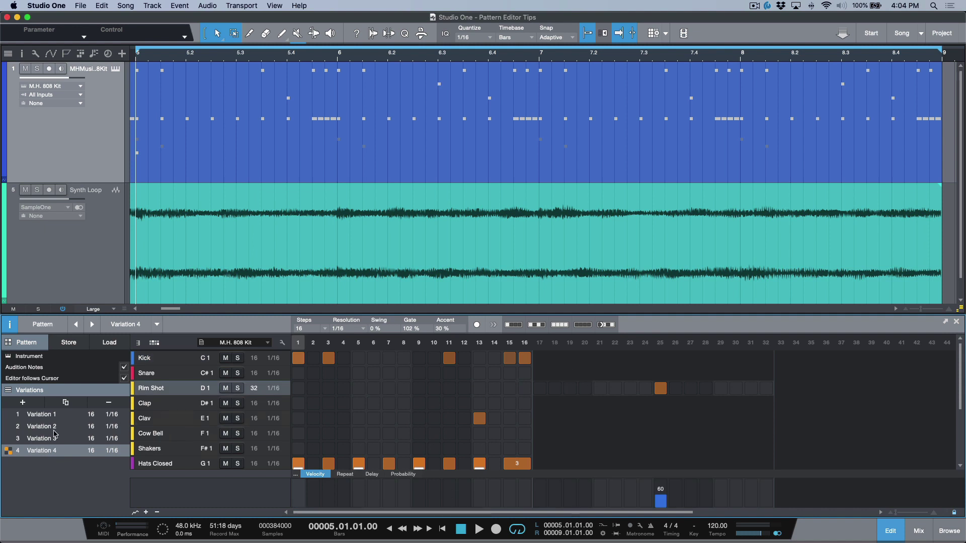
In Variation 3, remove the Kick hits on steps 1, 3 and 15, then return to Variation 1
{"action": "left_click", "coordinate": [12, 427]}
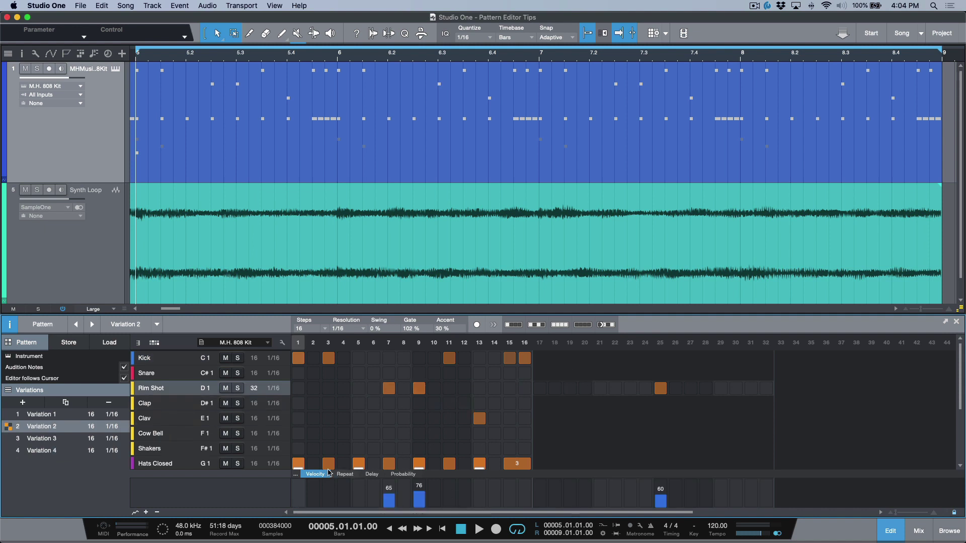
{"action": "left_click", "coordinate": [300, 463]}
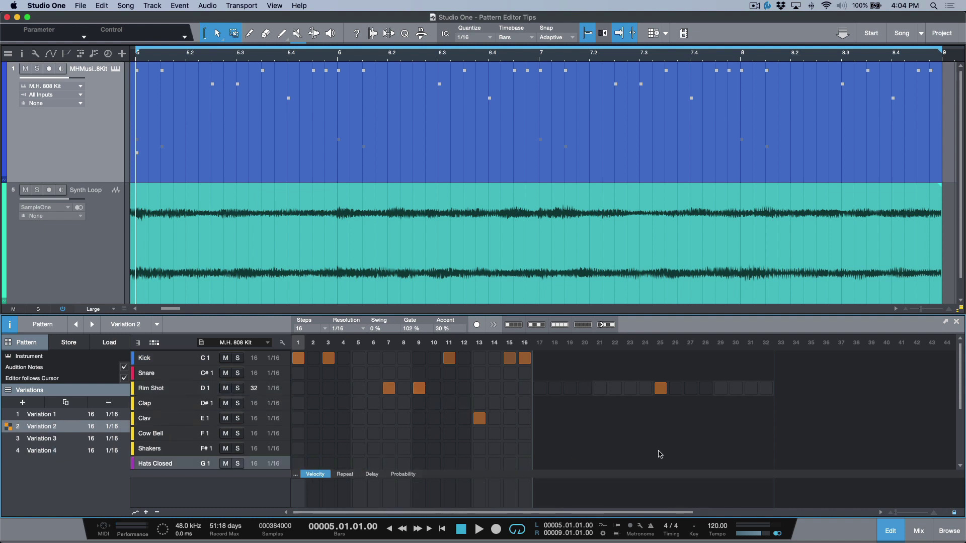
{"action": "left_click", "coordinate": [13, 438]}
{"action": "left_click", "coordinate": [328, 358]}
{"action": "left_click", "coordinate": [298, 358]}
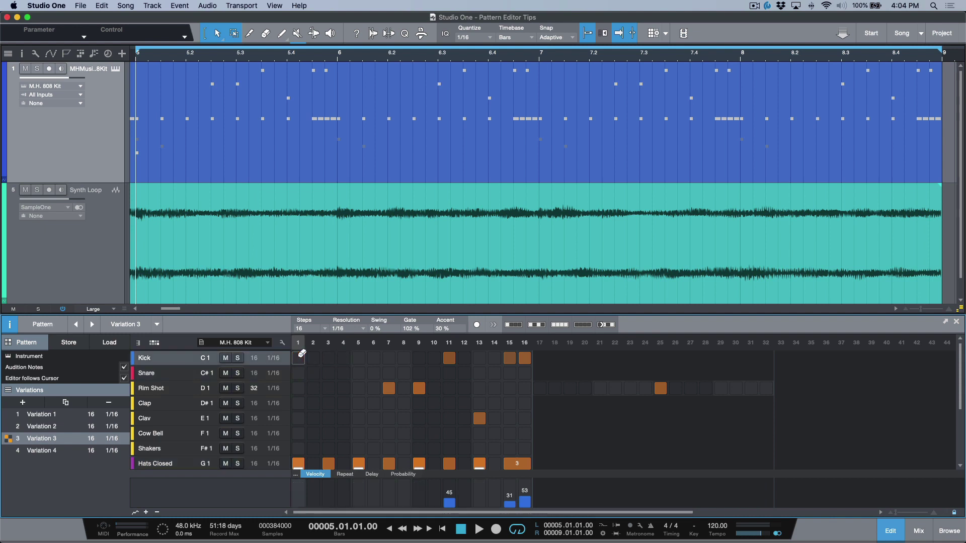
{"action": "left_click", "coordinate": [509, 358]}
{"action": "left_click", "coordinate": [13, 417]}
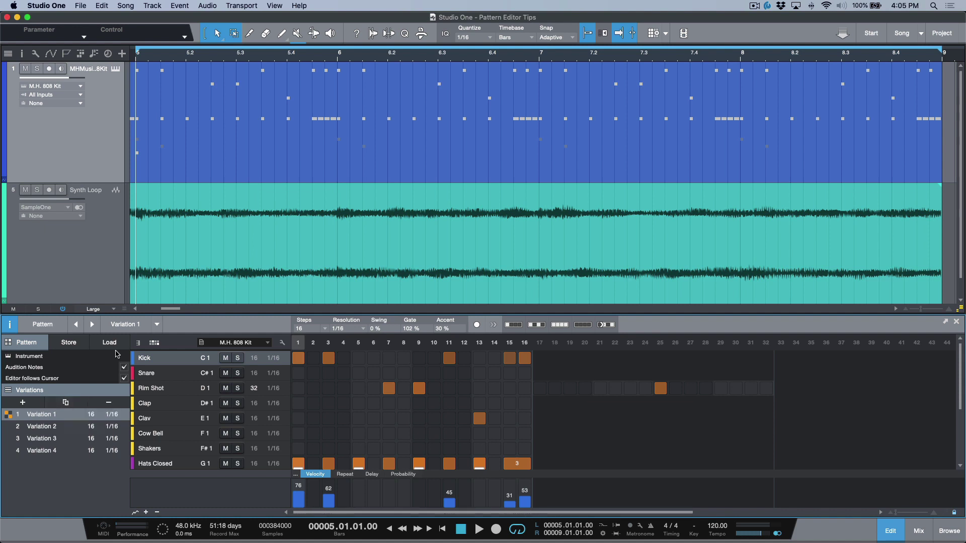
Store the pattern as preset 'Basic Pattern' with no subfolder, and verify it appears in the Load list
{"action": "left_click", "coordinate": [73, 344]}
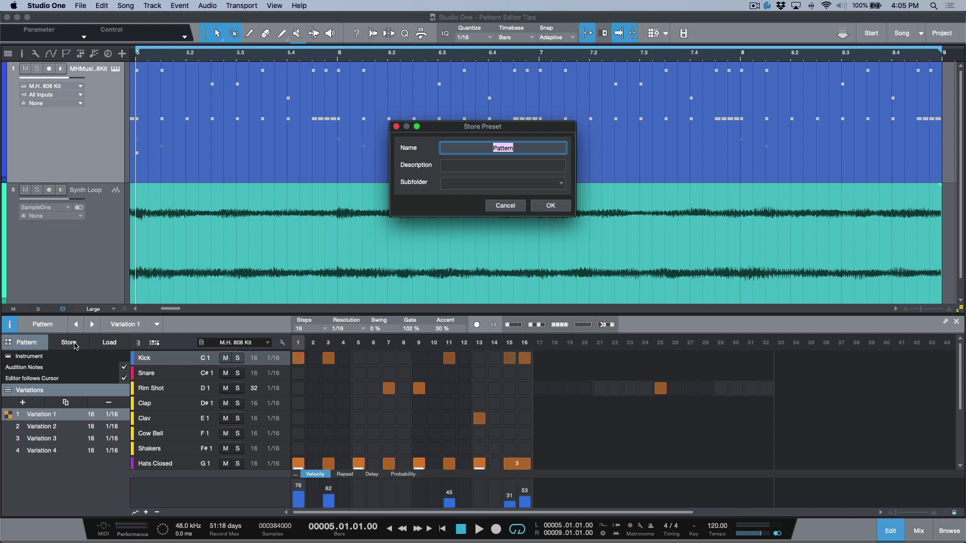
{"action": "left_click", "coordinate": [561, 184]}
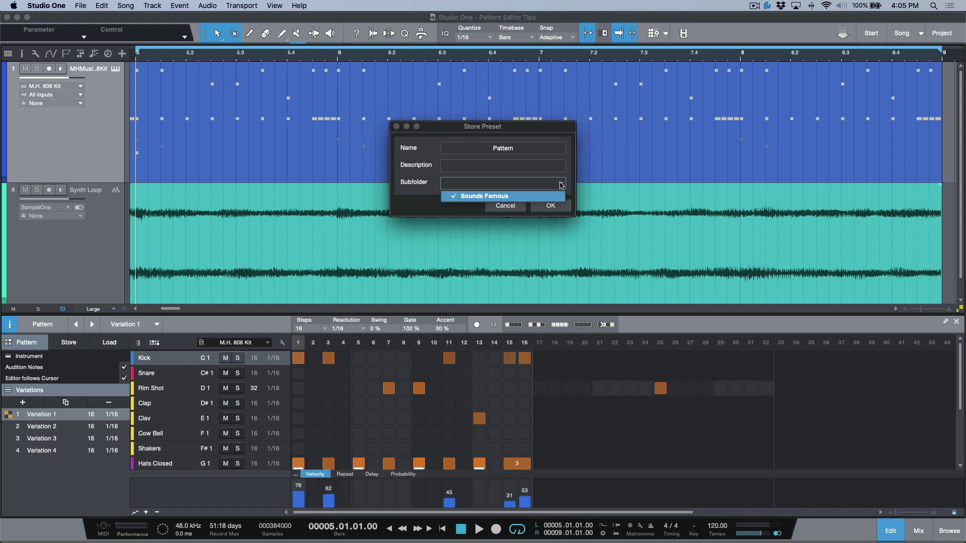
{"action": "left_click", "coordinate": [416, 198]}
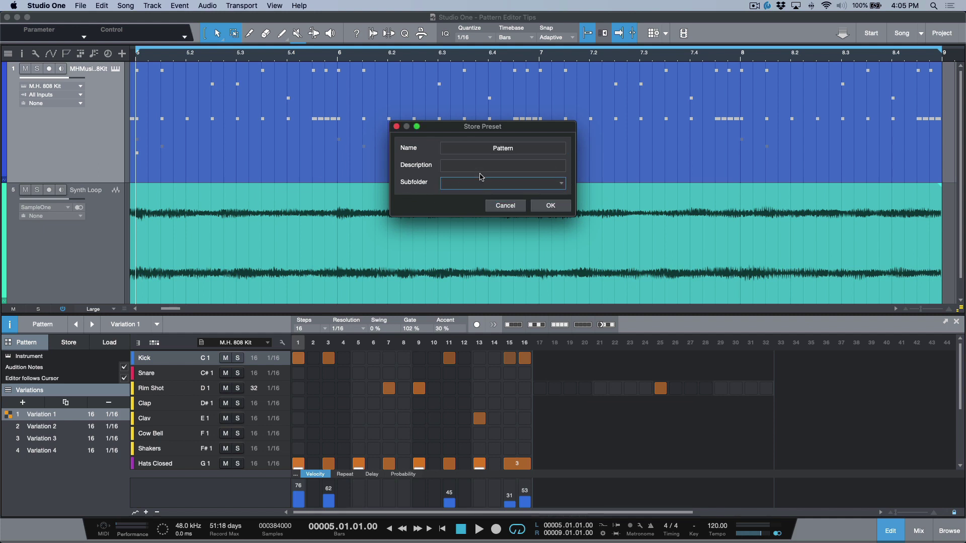
{"action": "left_click", "coordinate": [523, 150]}
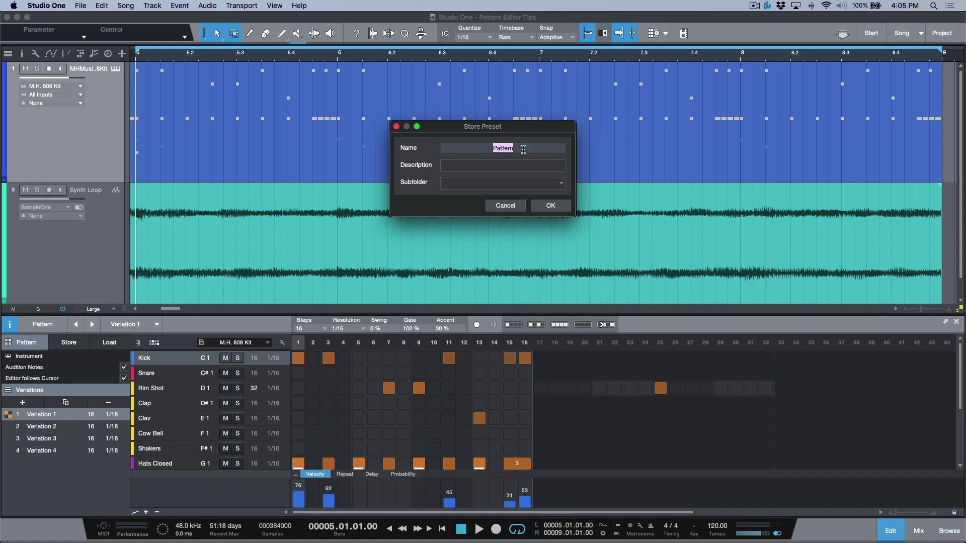
{"action": "type", "text": "Basic "}
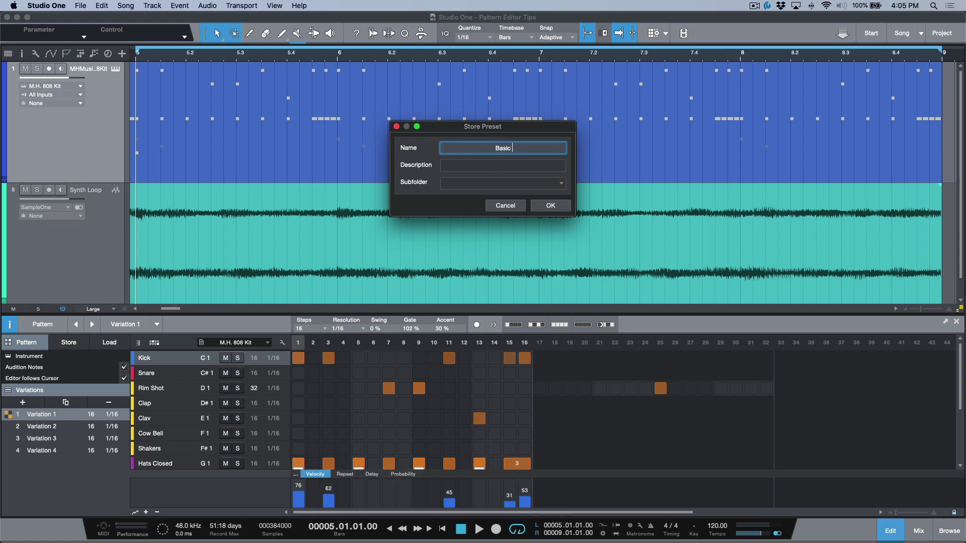
{"action": "type", "text": "Pattern"}
{"action": "left_click", "coordinate": [552, 207]}
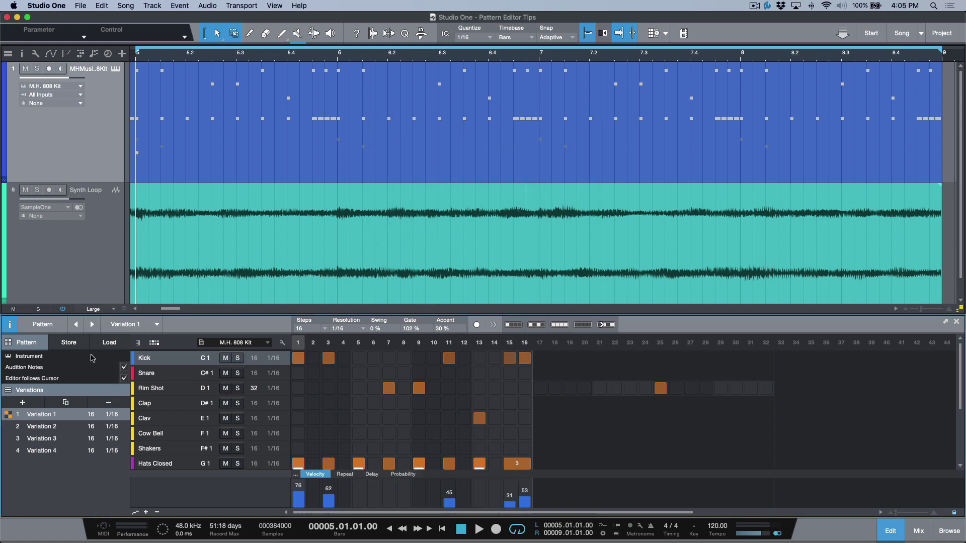
{"action": "left_click", "coordinate": [103, 346]}
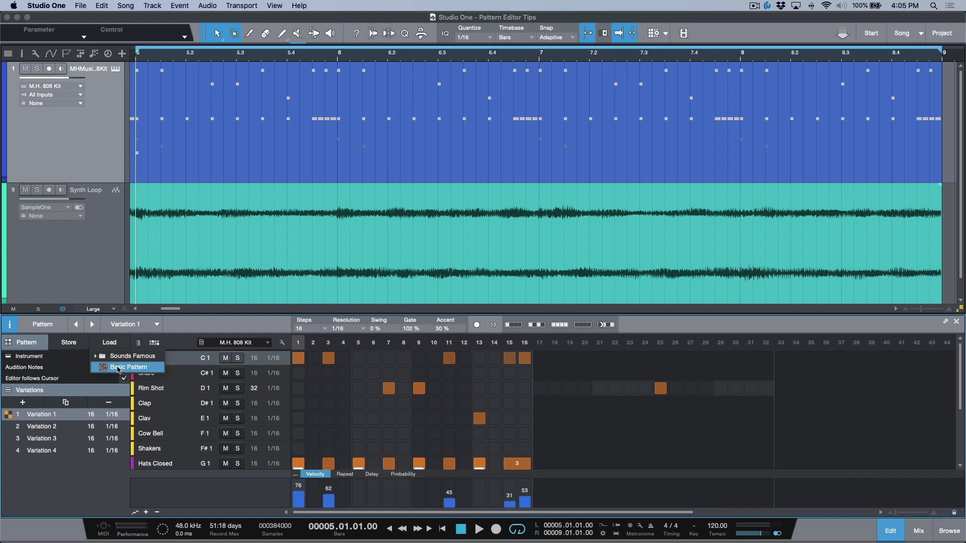
{"action": "left_click", "coordinate": [94, 179]}
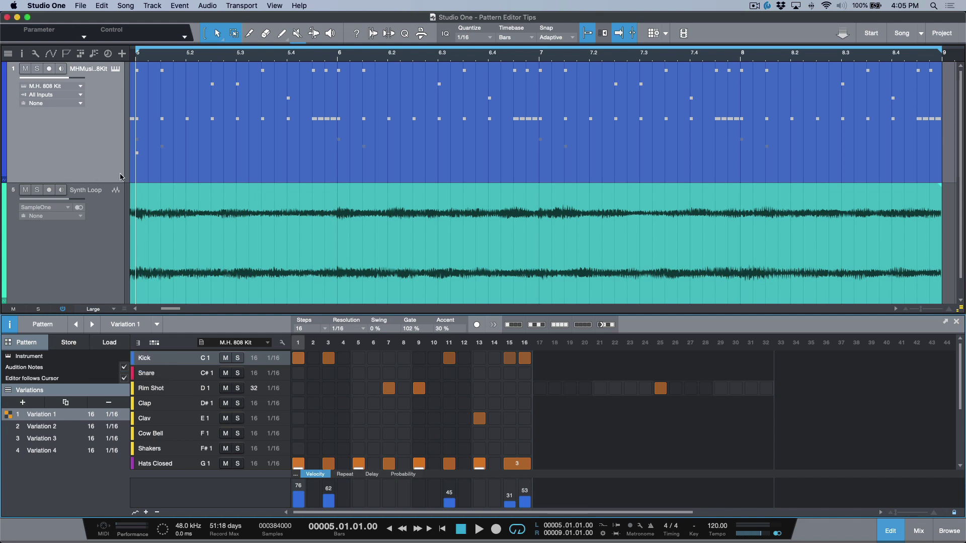
{"action": "left_click", "coordinate": [115, 70]}
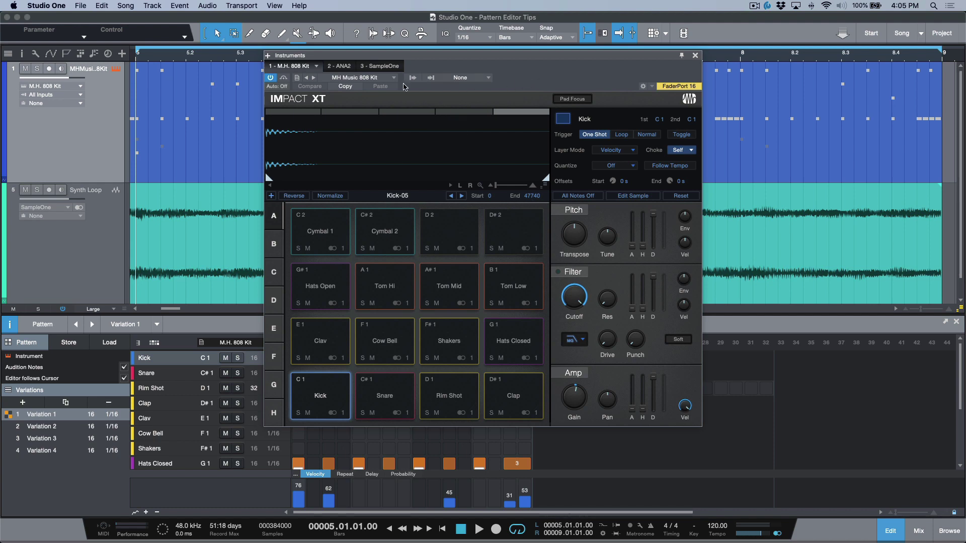
{"action": "left_click", "coordinate": [341, 79]}
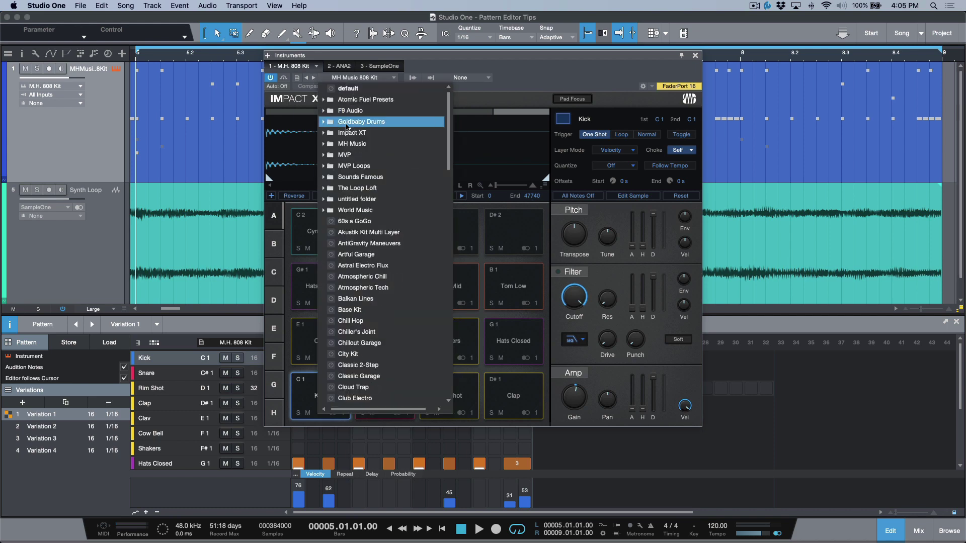
{"action": "left_click", "coordinate": [351, 144]}
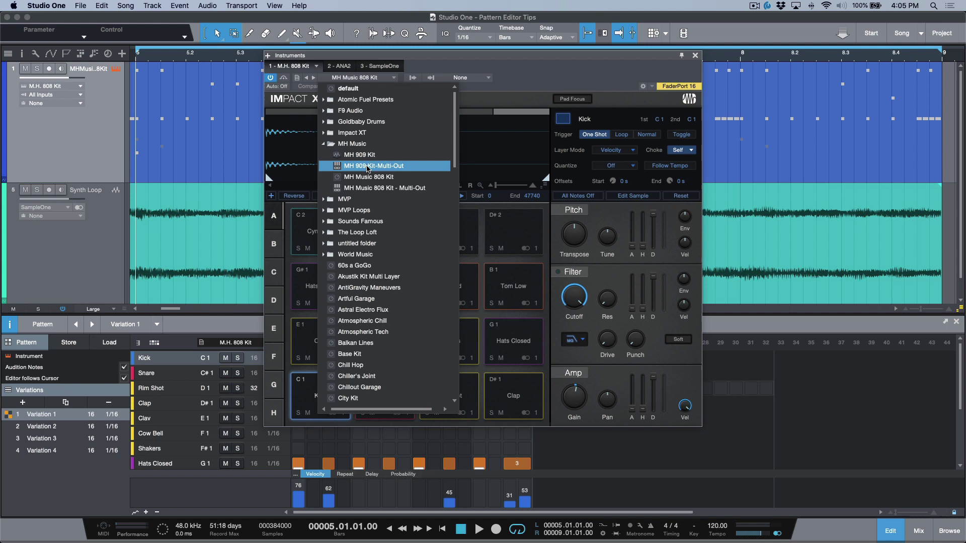
{"action": "left_click", "coordinate": [370, 156]}
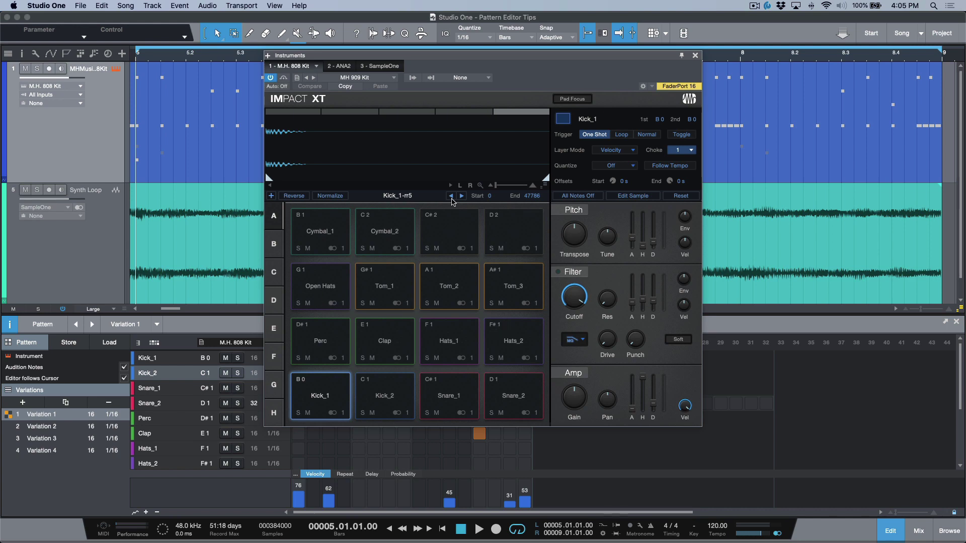
{"action": "left_click", "coordinate": [348, 80]}
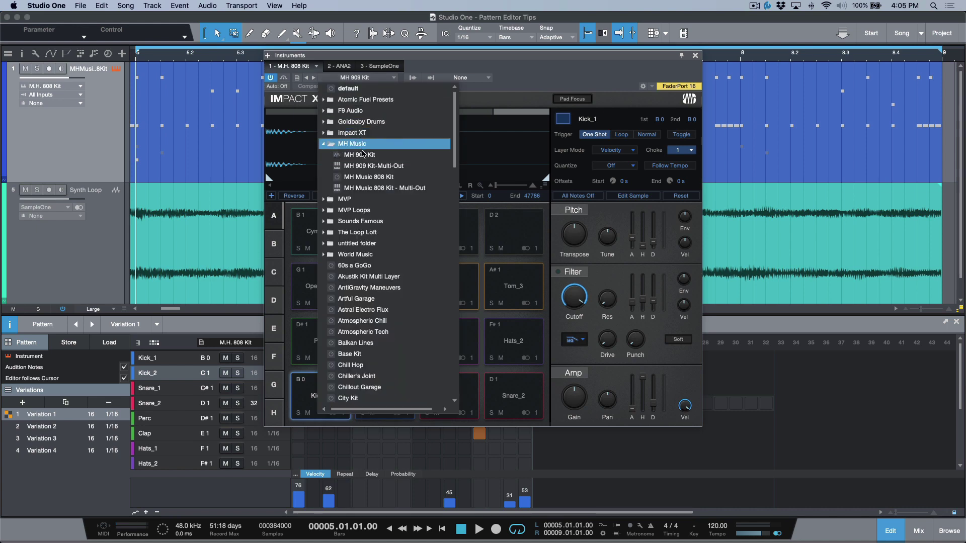
{"action": "left_click", "coordinate": [373, 179]}
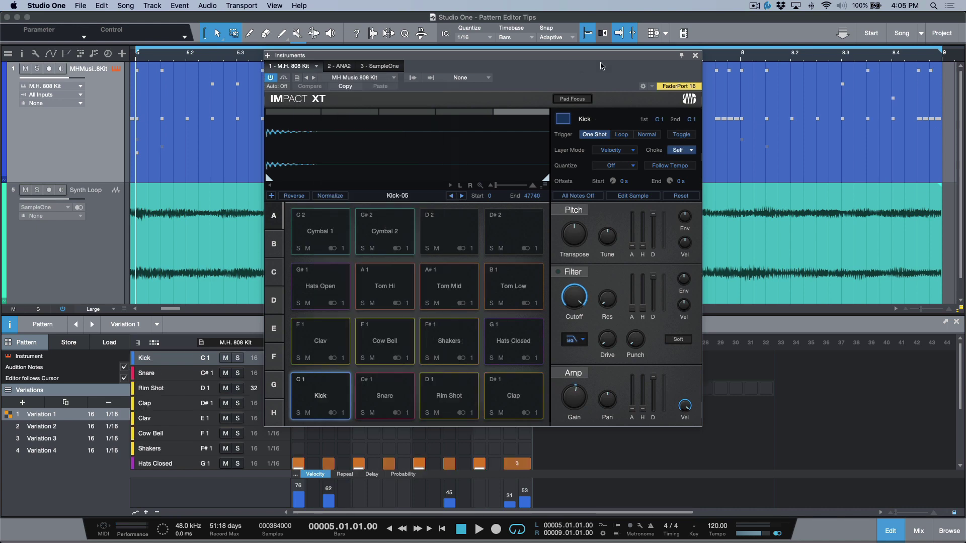
{"action": "left_click", "coordinate": [696, 57]}
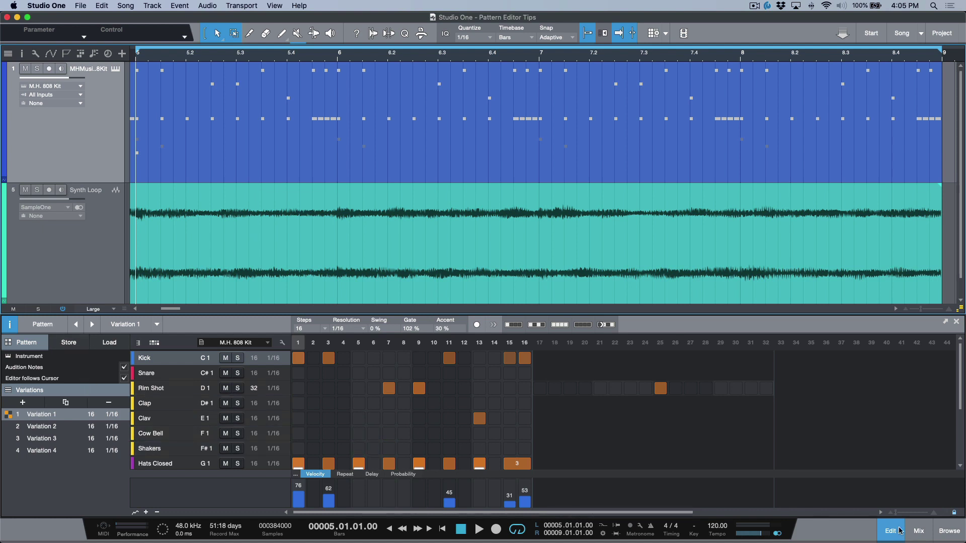
Show the Instruments browser and trim the track 1 pattern event back to about one bar
{"action": "left_click", "coordinate": [950, 531]}
{"action": "scroll", "coordinate": [476, 177], "scroll_direction": "left", "scroll_amount": 5}
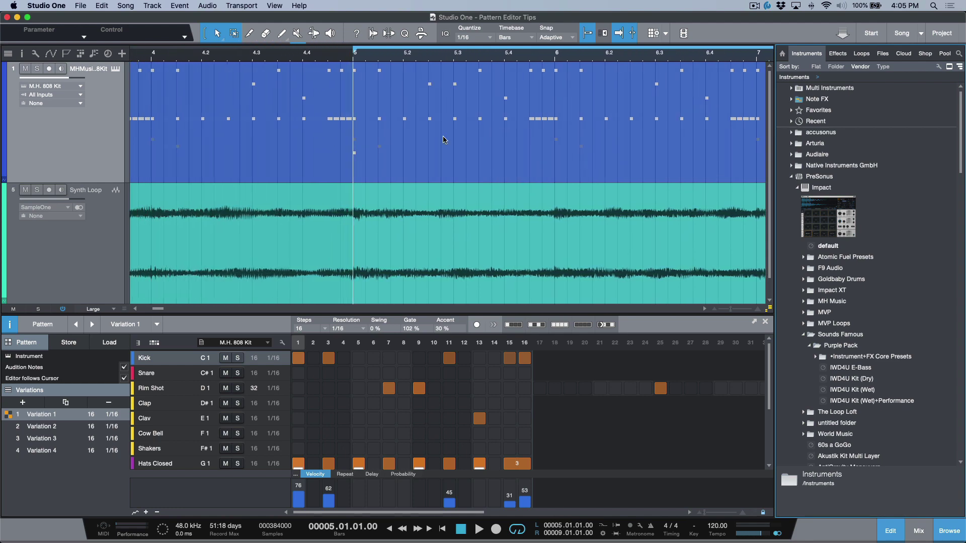
{"action": "key", "text": "comma"}
{"action": "key", "text": "w"}
{"action": "key", "text": "w"}
{"action": "key", "text": "w"}
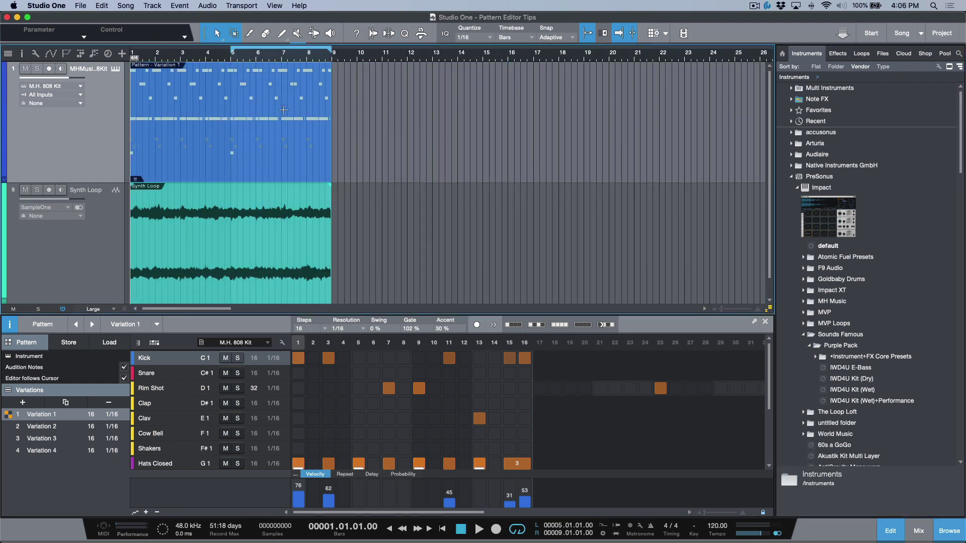
{"action": "left_click_drag", "start_coordinate": [294, 107], "coordinate": [157, 127]}
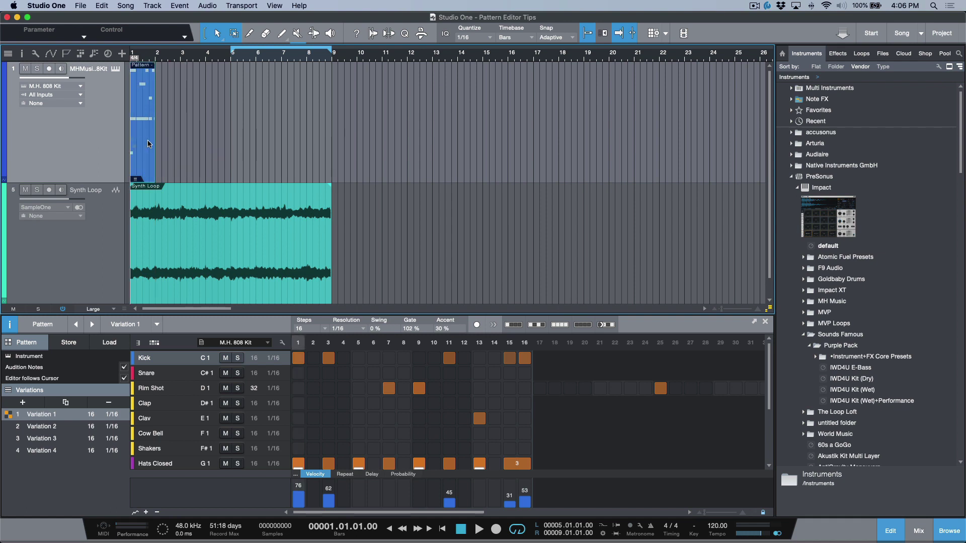
{"action": "key", "text": "comma"}
Drag the 'Pattern - Variation 1' event into Misc Exports in the file browser as a Pattern file
{"action": "key", "text": "e"}
{"action": "key", "text": "e"}
{"action": "key", "text": "e"}
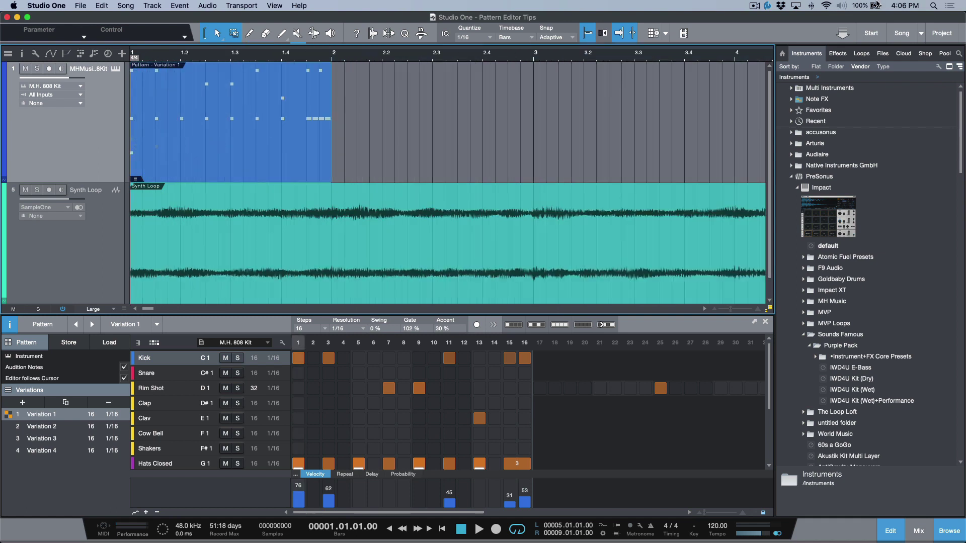
{"action": "left_click", "coordinate": [883, 54]}
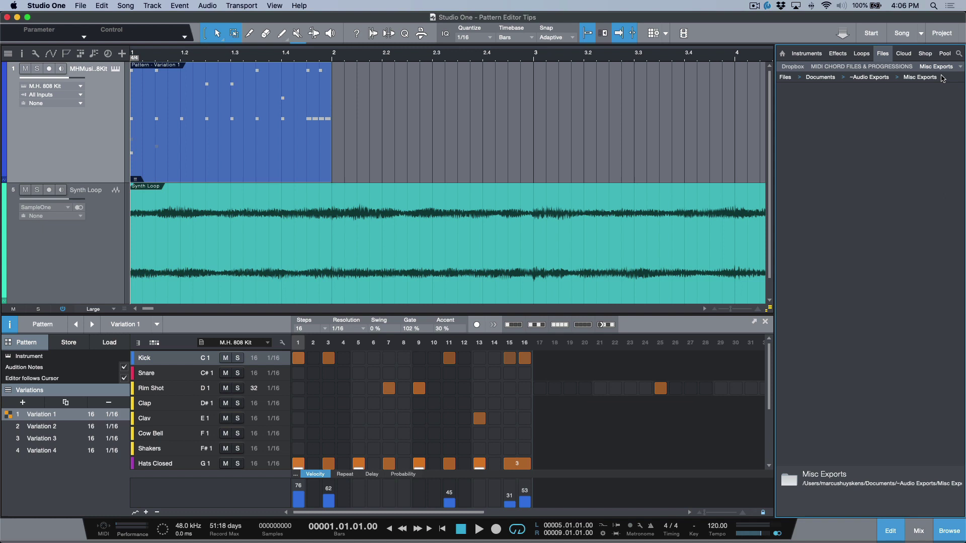
{"action": "left_click", "coordinate": [481, 149]}
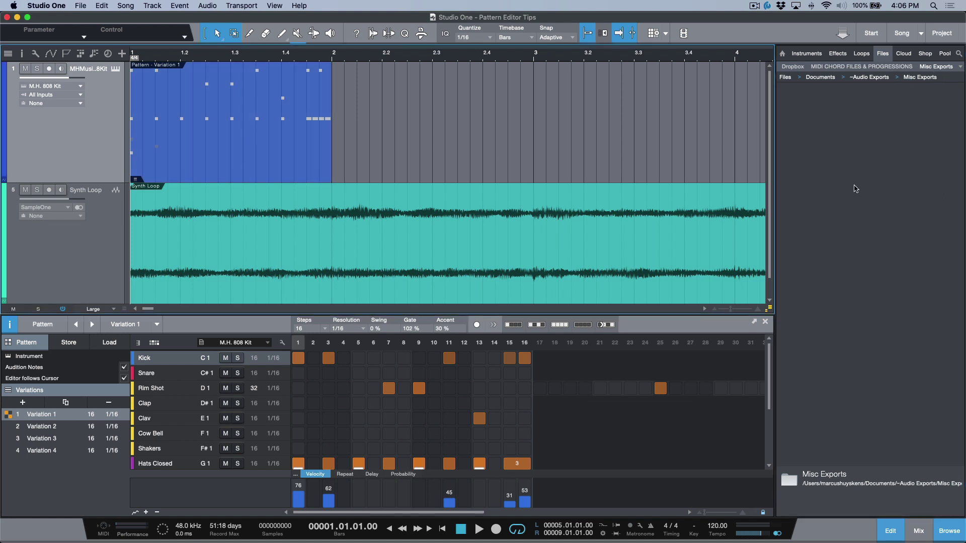
{"action": "left_click", "coordinate": [309, 154]}
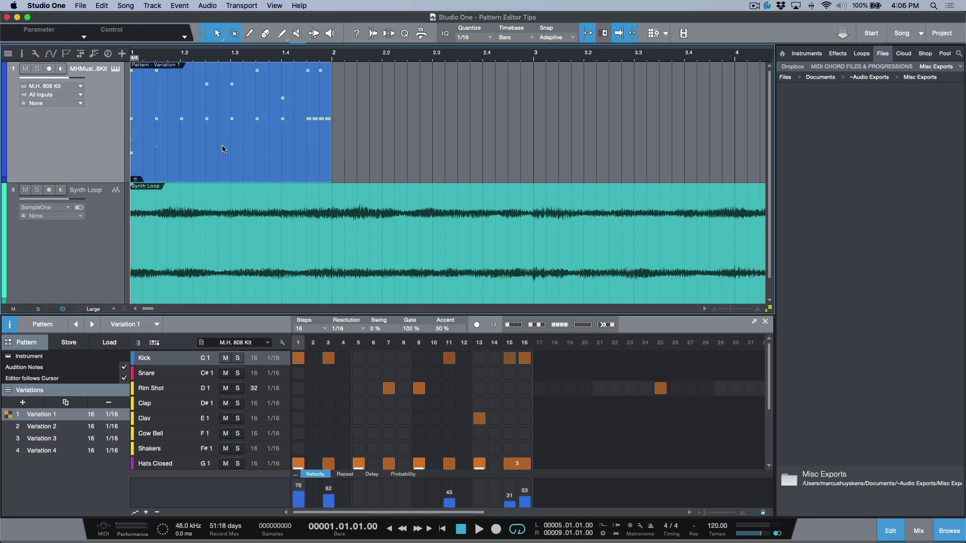
{"action": "left_click_drag", "start_coordinate": [224, 149], "coordinate": [816, 159]}
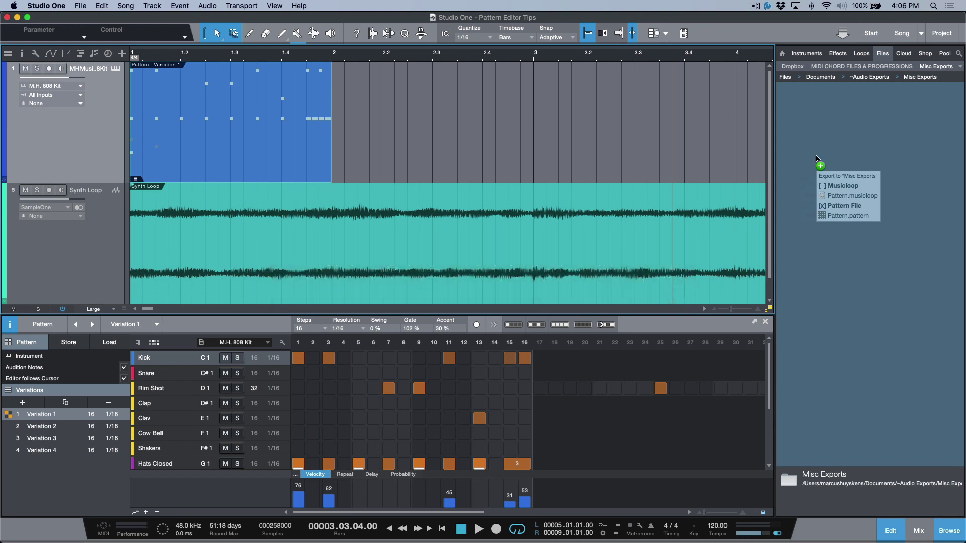
{"action": "left_click_drag", "start_coordinate": [816, 158], "coordinate": [816, 159]}
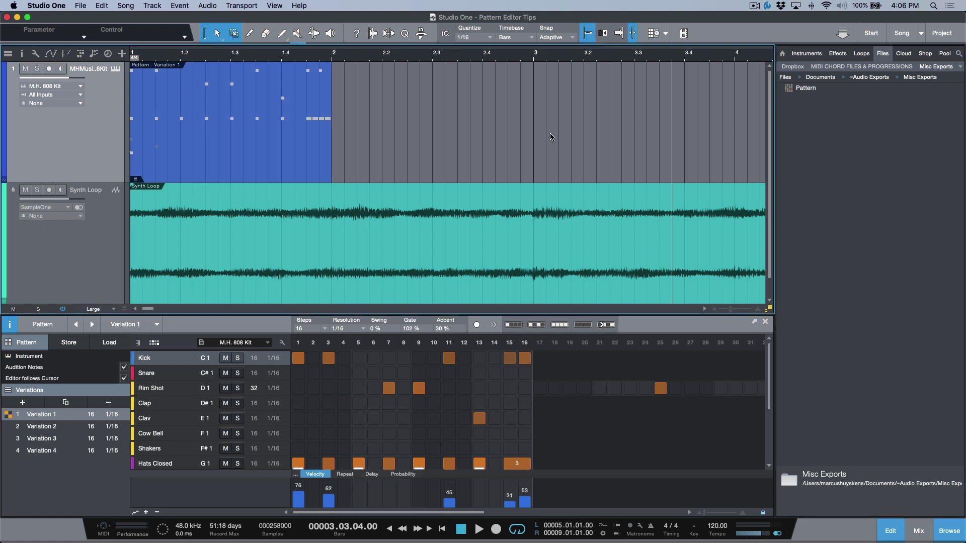
{"action": "left_click", "coordinate": [807, 54]}
Create an Impact XT track and load Sounds Famous > Purple Pack > IWD4U Kit (Wet)
{"action": "scroll", "coordinate": [424, 143], "scroll_direction": "down", "scroll_amount": 1}
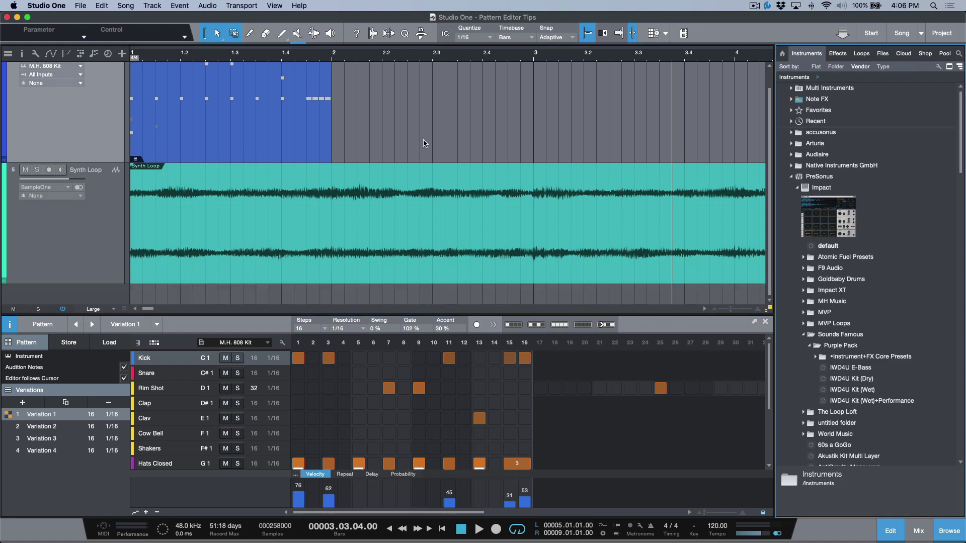
{"action": "key", "text": "shift+w"}
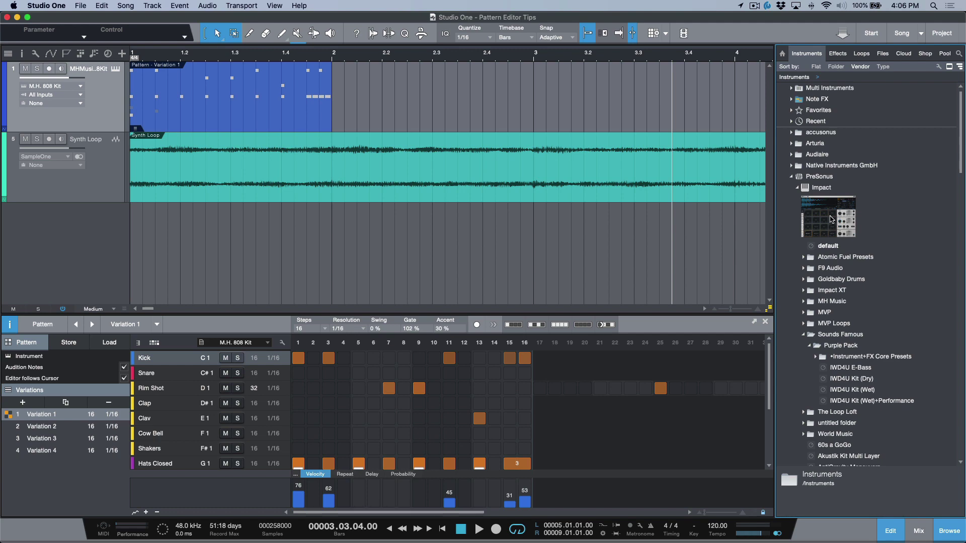
{"action": "left_click_drag", "start_coordinate": [830, 223], "coordinate": [241, 236]}
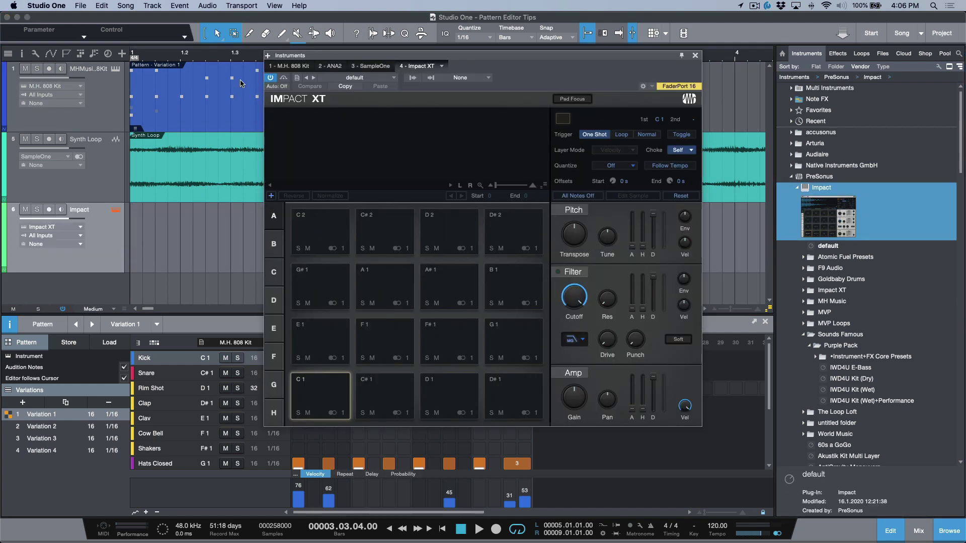
{"action": "left_click", "coordinate": [353, 78]}
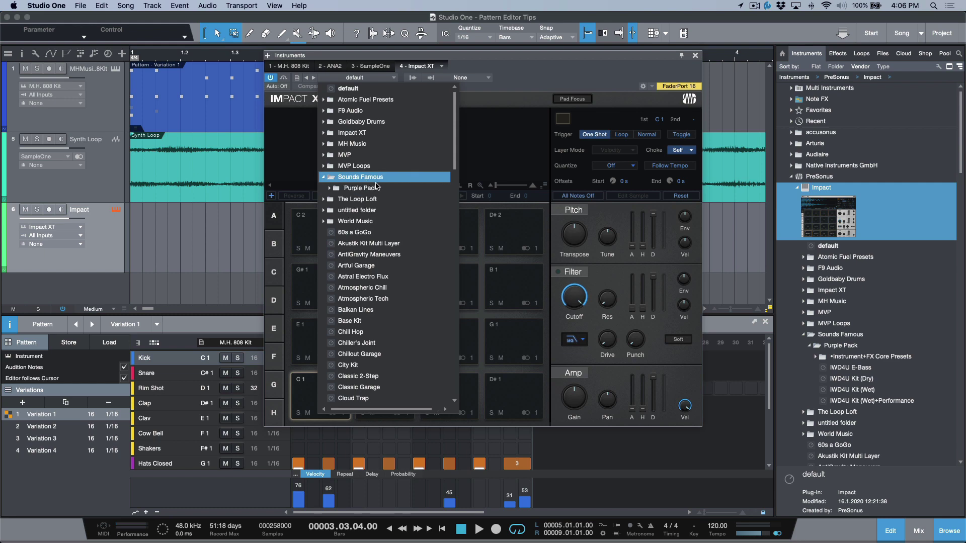
{"action": "left_click", "coordinate": [372, 179]}
{"action": "left_click", "coordinate": [386, 189]}
{"action": "left_click", "coordinate": [377, 240]}
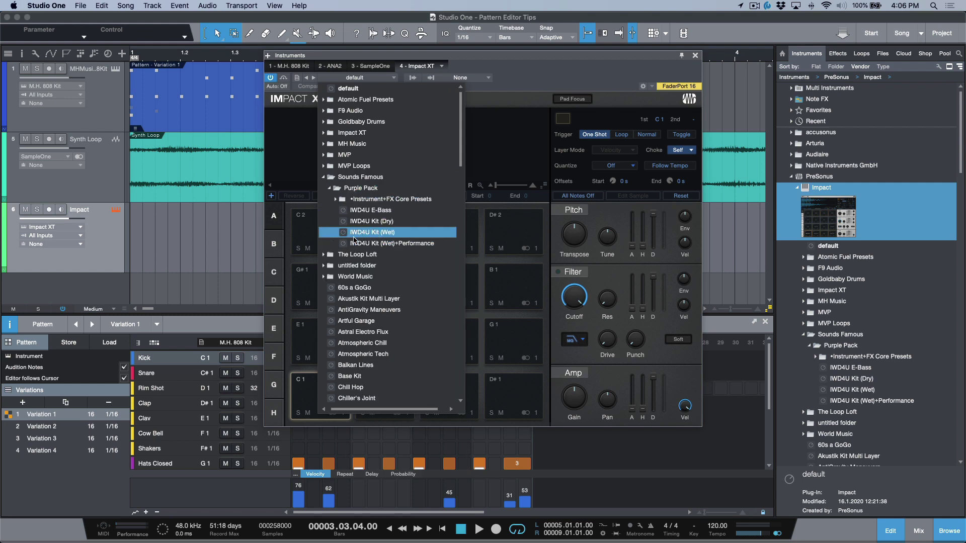
{"action": "left_click", "coordinate": [533, 74]}
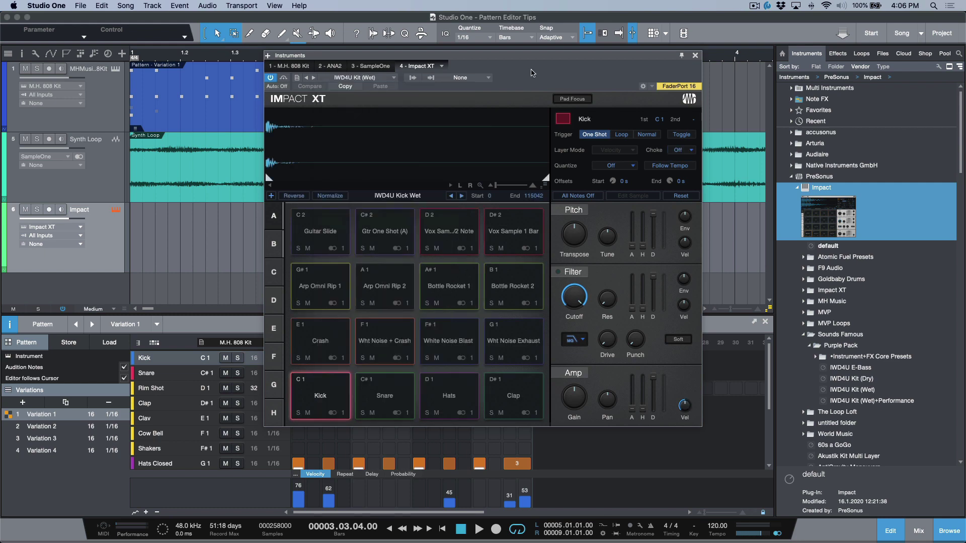
{"action": "left_click", "coordinate": [695, 57]}
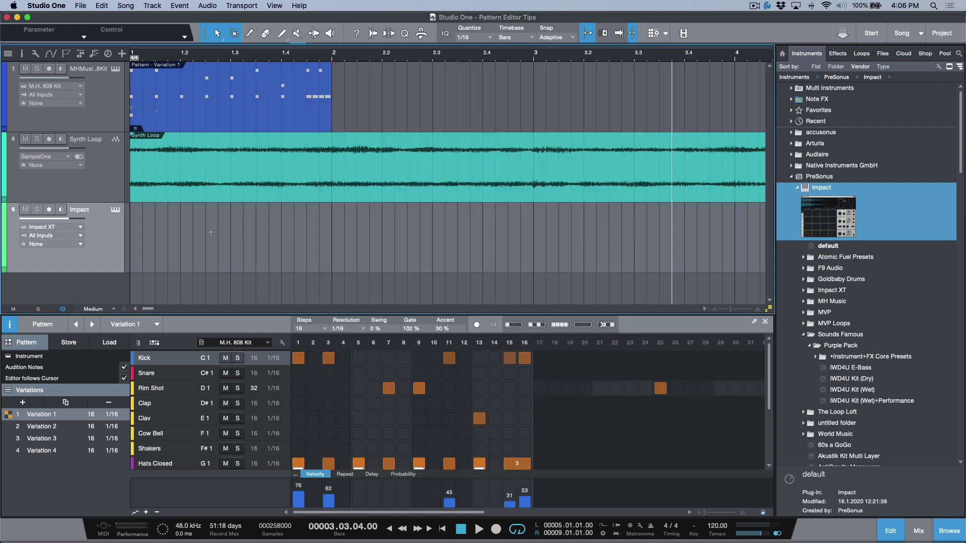
Create an empty pattern on the Impact track and load the Sounds Famous 'IWD4U Drums (Patterns)' preset
{"action": "double_click", "coordinate": [161, 259]}
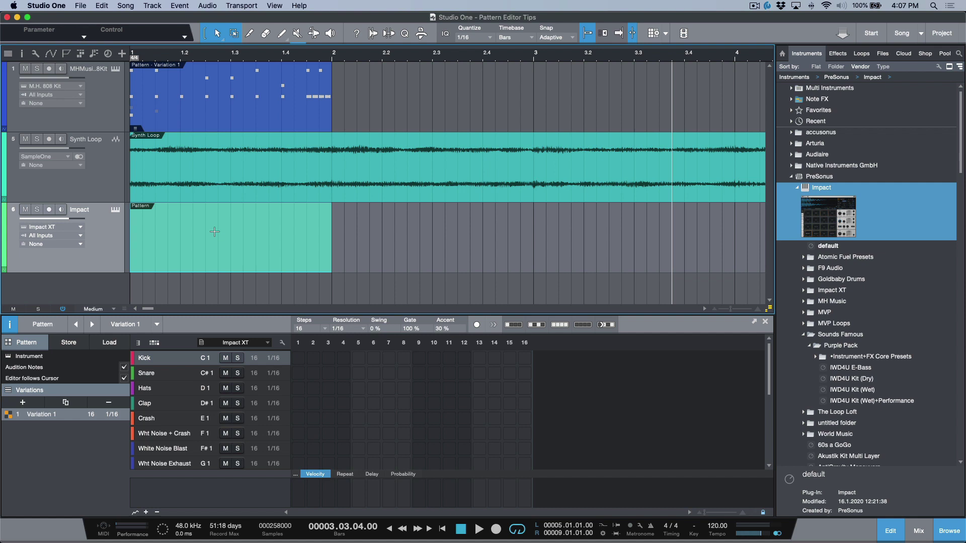
{"action": "left_click", "coordinate": [97, 347]}
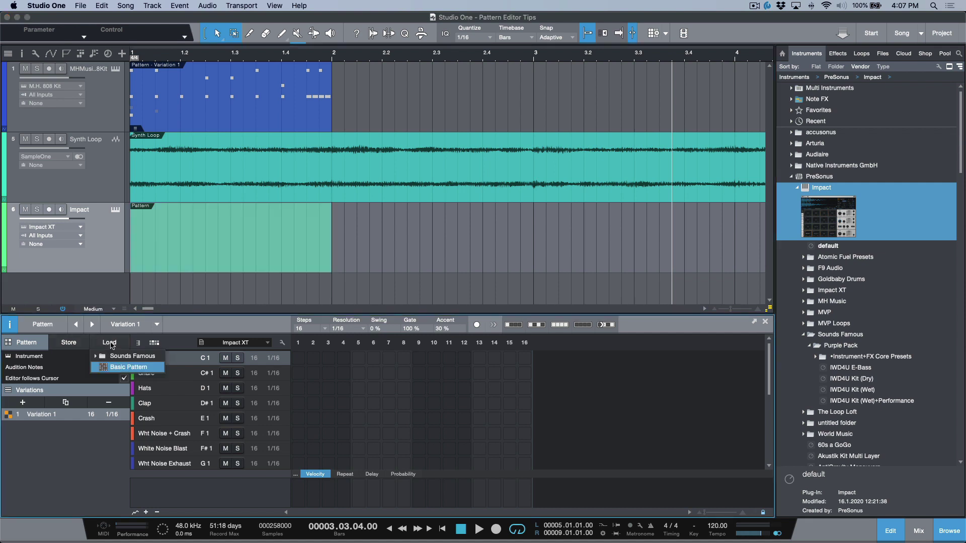
{"action": "left_click", "coordinate": [95, 356]}
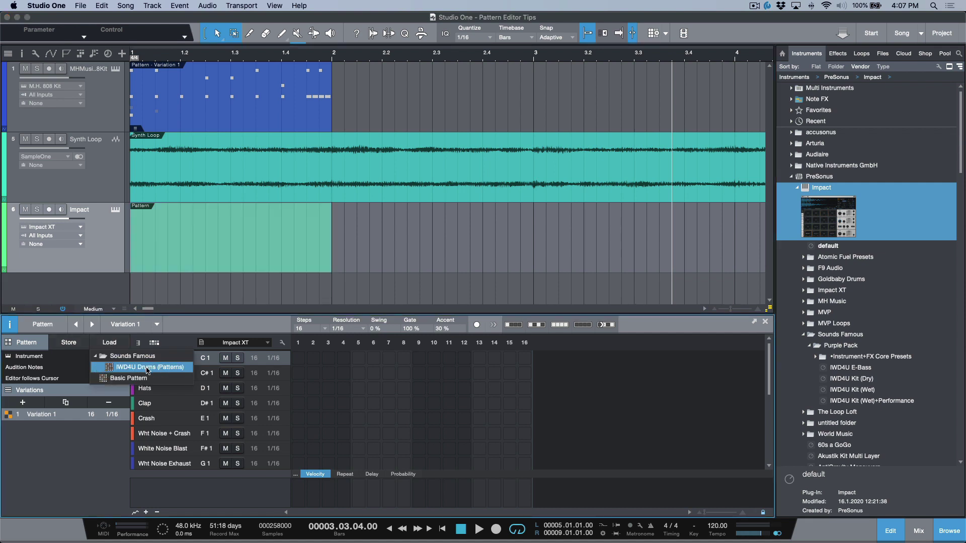
{"action": "left_click", "coordinate": [148, 367]}
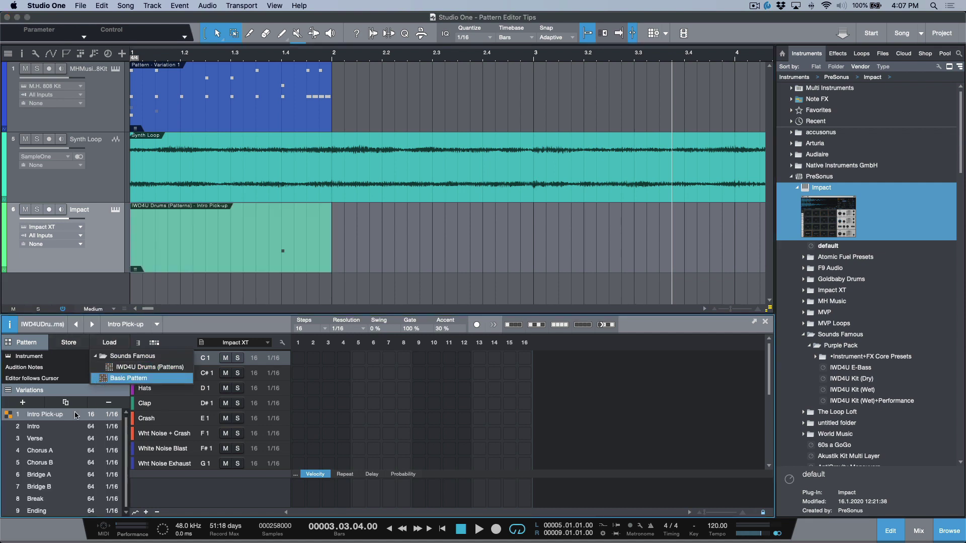
{"action": "left_click", "coordinate": [110, 314]}
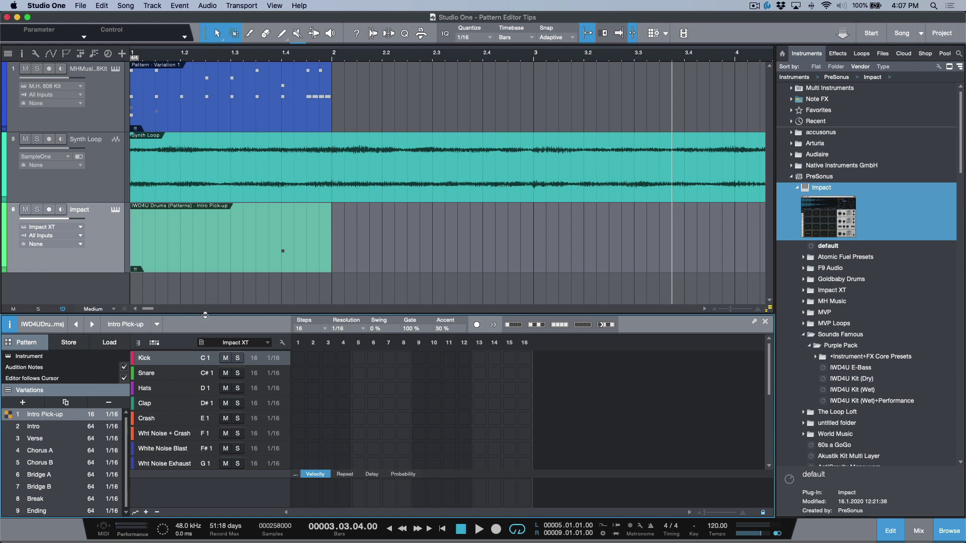
Enlarge the pattern editor and preview Intro, Verse, Chorus, Bridge and Break variations, finishing on Ending
{"action": "left_click_drag", "start_coordinate": [204, 315], "coordinate": [216, 290]}
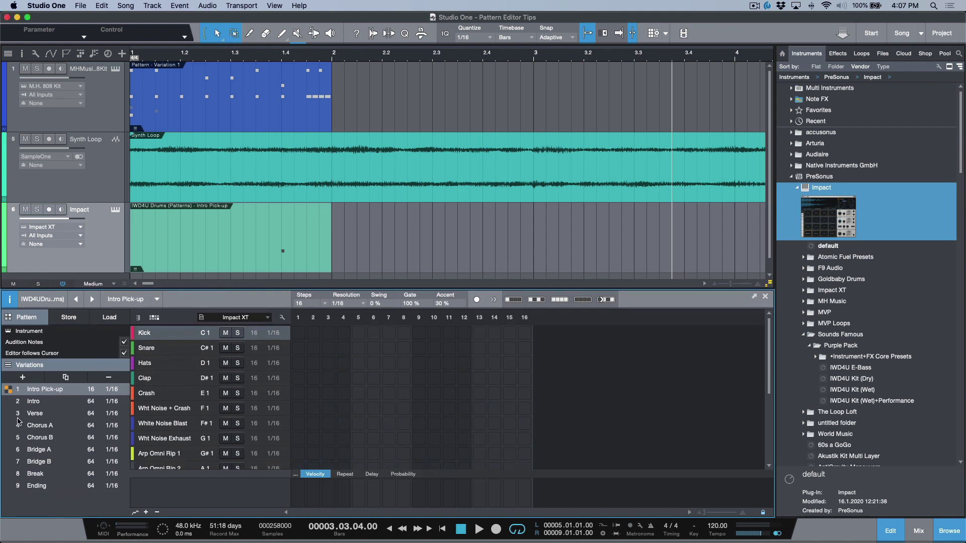
{"action": "left_click", "coordinate": [177, 260]}
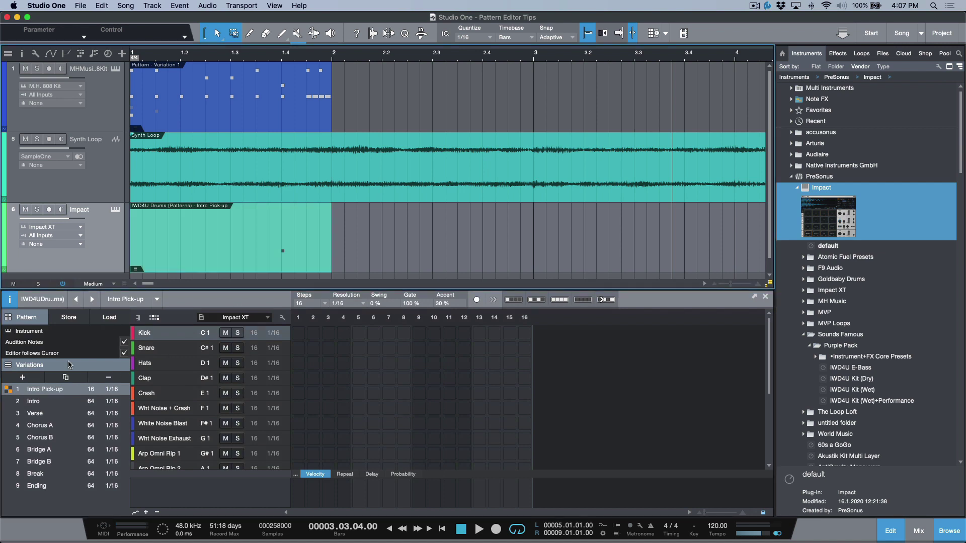
{"action": "left_click", "coordinate": [10, 403]}
{"action": "left_click", "coordinate": [11, 415]}
{"action": "left_click", "coordinate": [11, 427]}
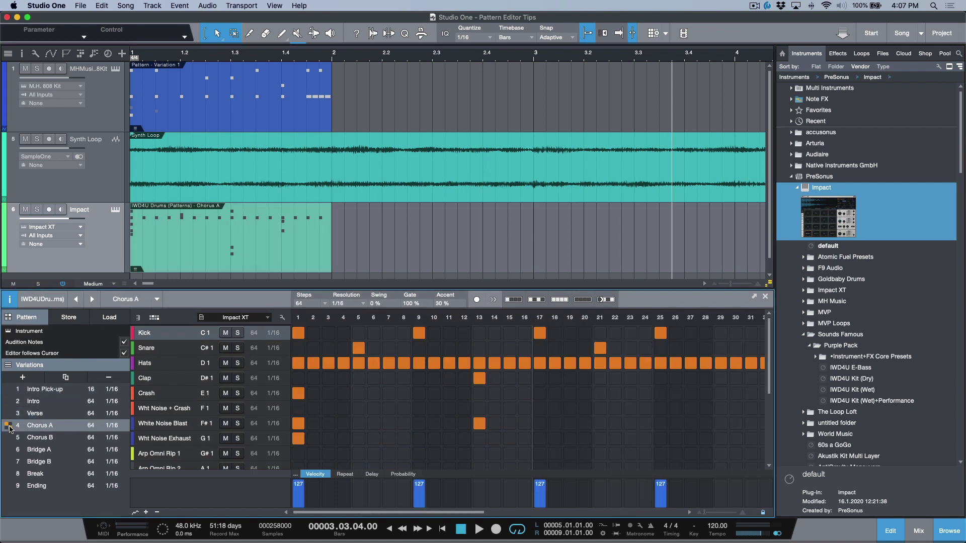
{"action": "left_click", "coordinate": [10, 439]}
{"action": "left_click", "coordinate": [9, 452]}
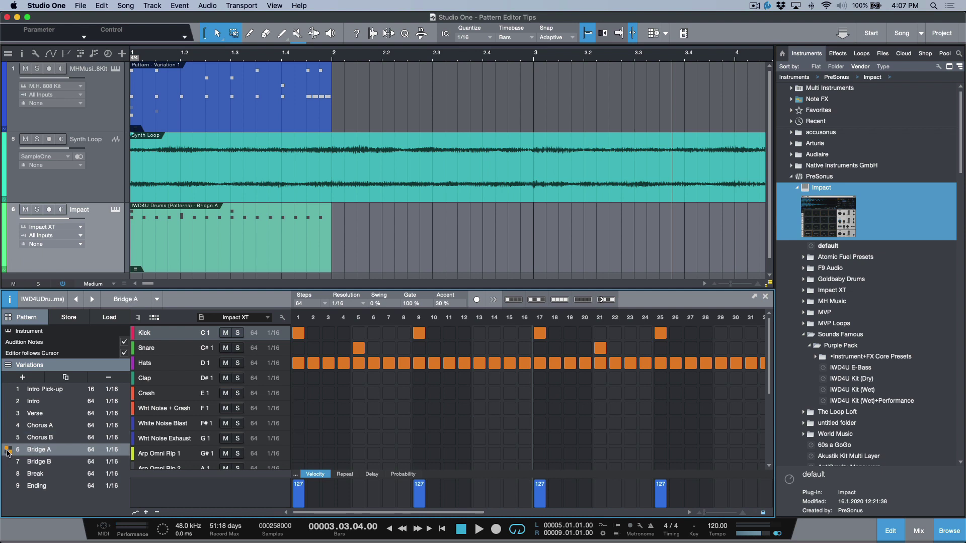
{"action": "left_click", "coordinate": [8, 463]}
{"action": "left_click", "coordinate": [8, 473]}
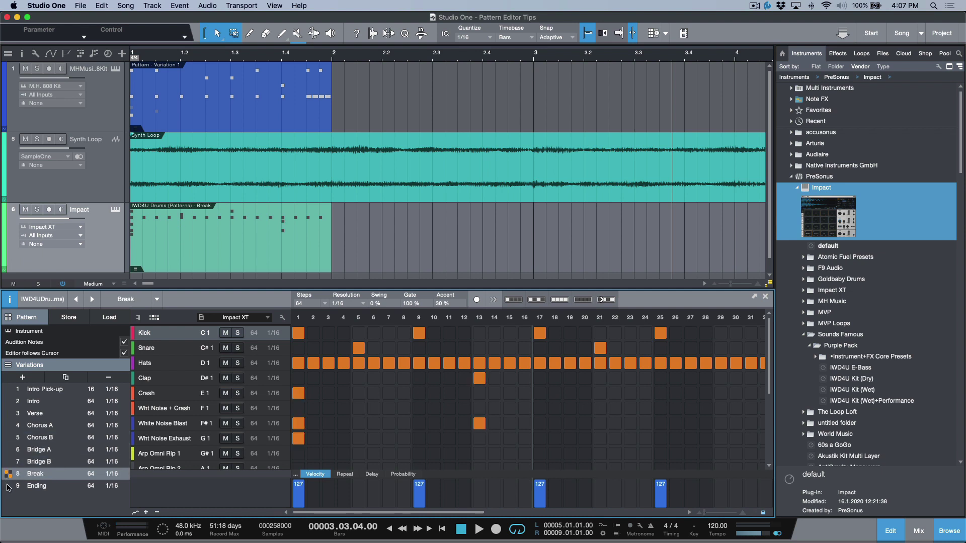
{"action": "left_click", "coordinate": [9, 485]}
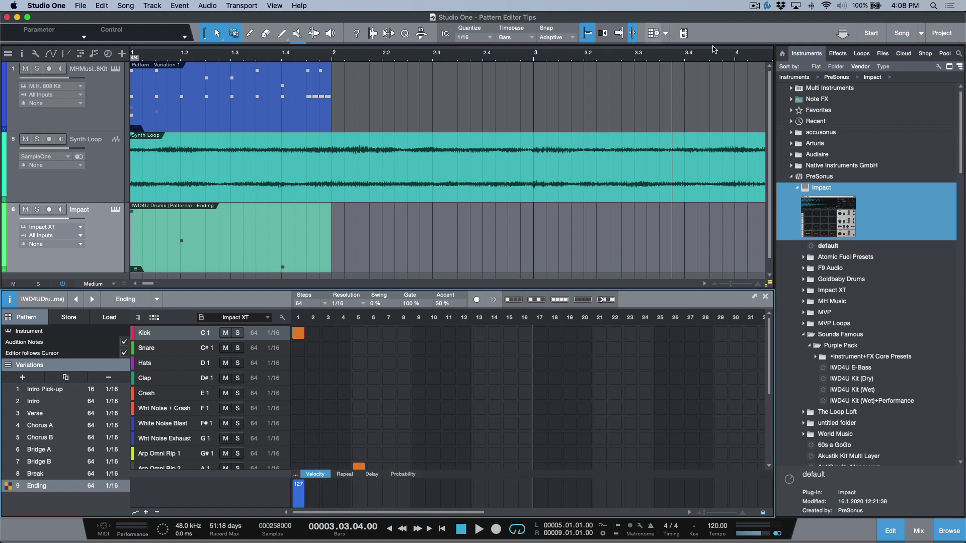
{"action": "left_click", "coordinate": [883, 53]}
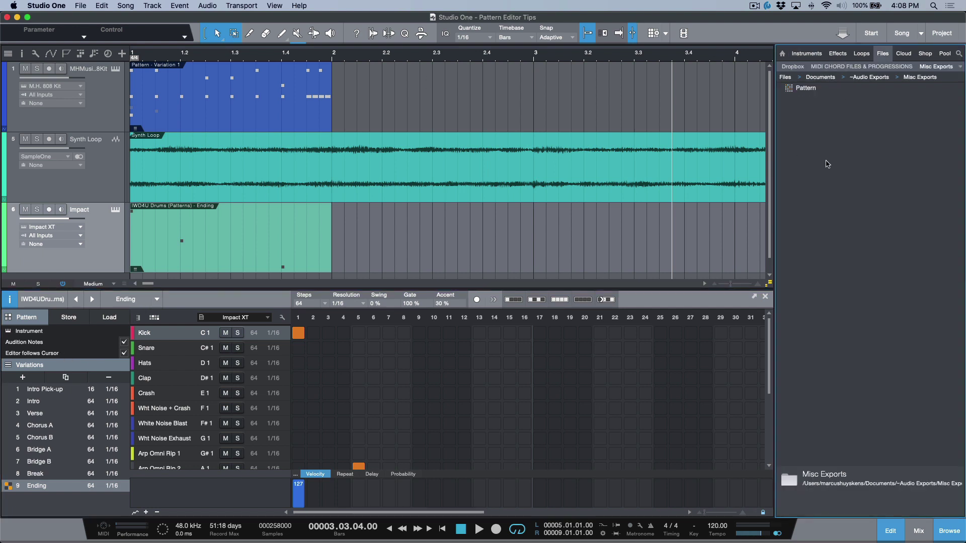